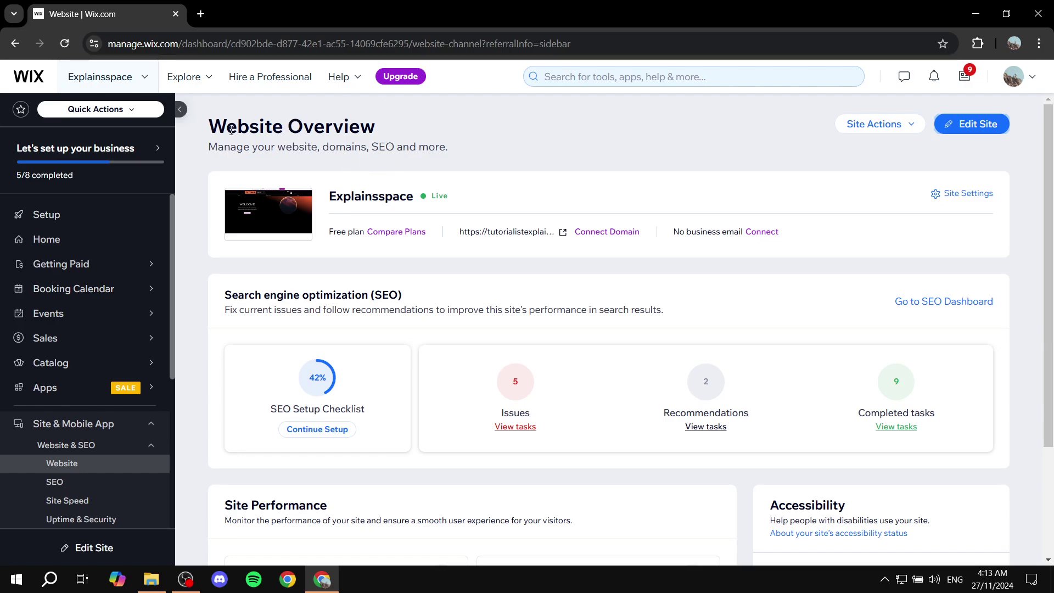
Open the Explainsspace Home page in the editor and scroll to the bottom of the Welcome section.
{"action": "left_click_drag", "start_coordinate": [210, 132], "coordinate": [386, 132]}
{"action": "left_click", "coordinate": [457, 126]}
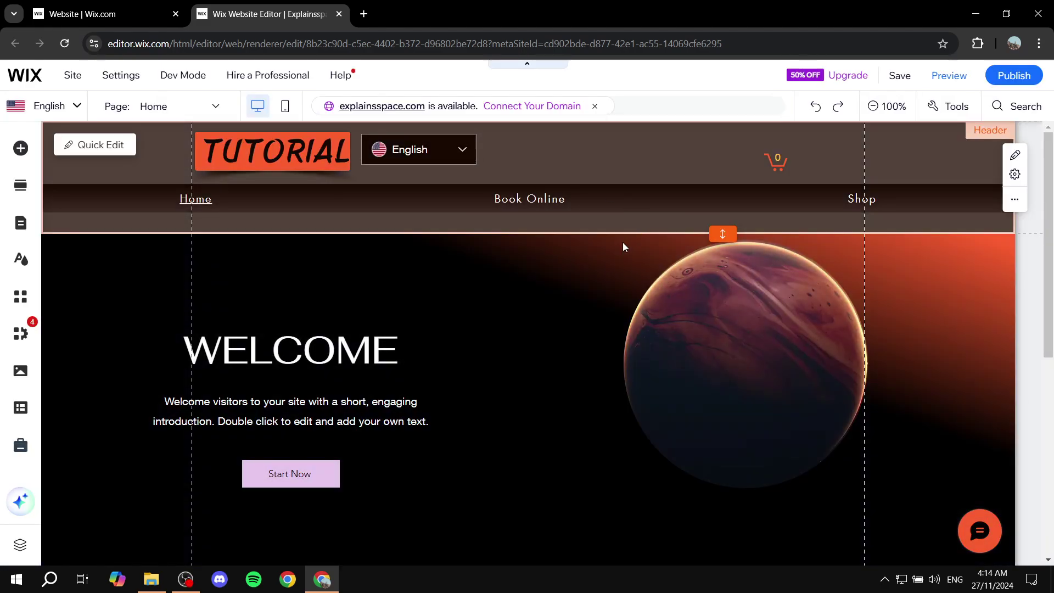
{"action": "left_click", "coordinate": [611, 248]}
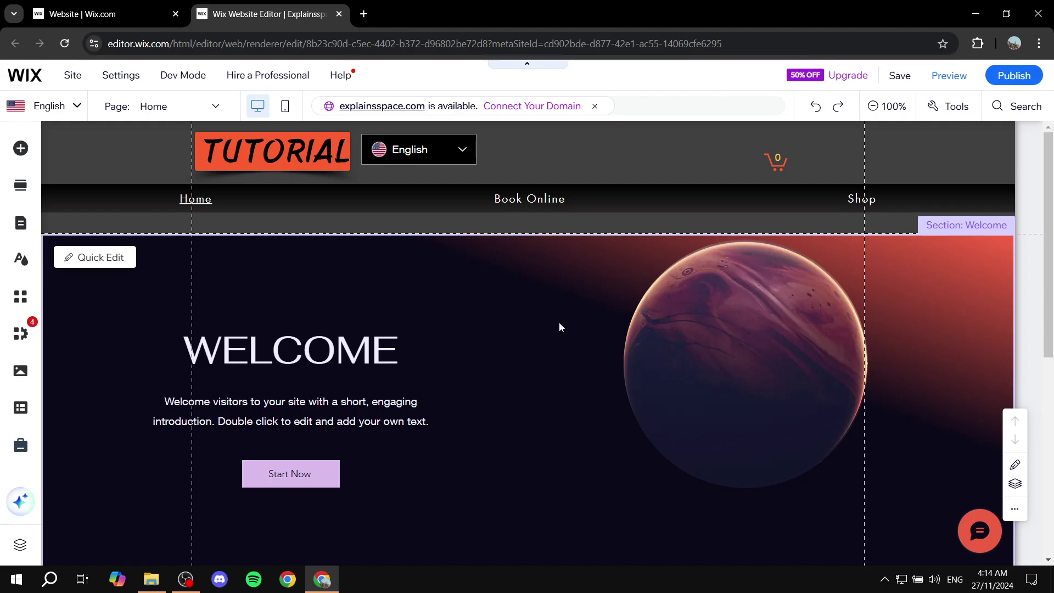
{"action": "scroll", "coordinate": [578, 283], "scroll_direction": "down", "scroll_amount": 4}
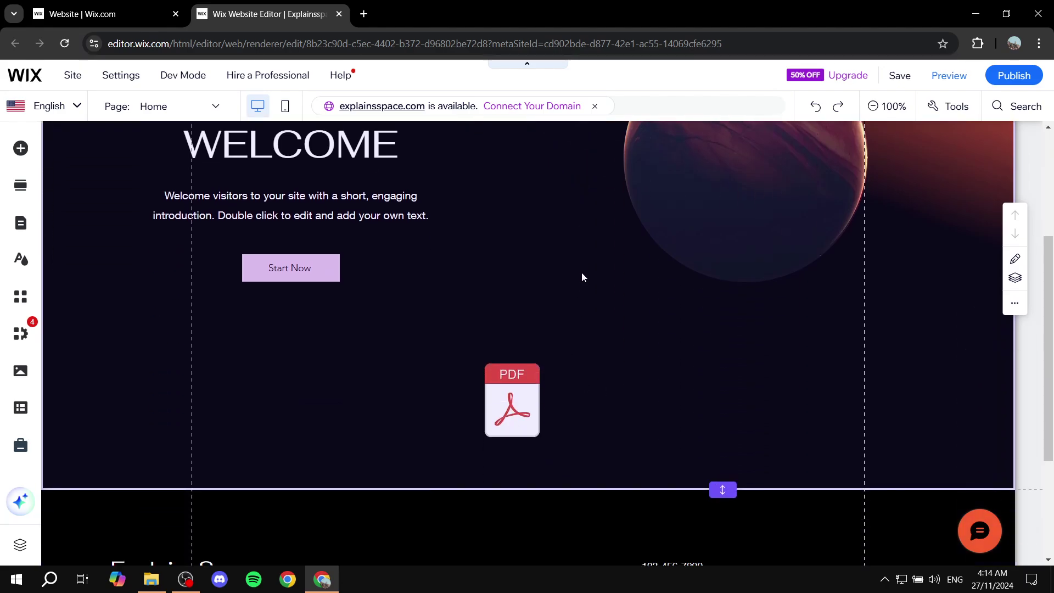
{"action": "scroll", "coordinate": [604, 434], "scroll_direction": "down", "scroll_amount": 1}
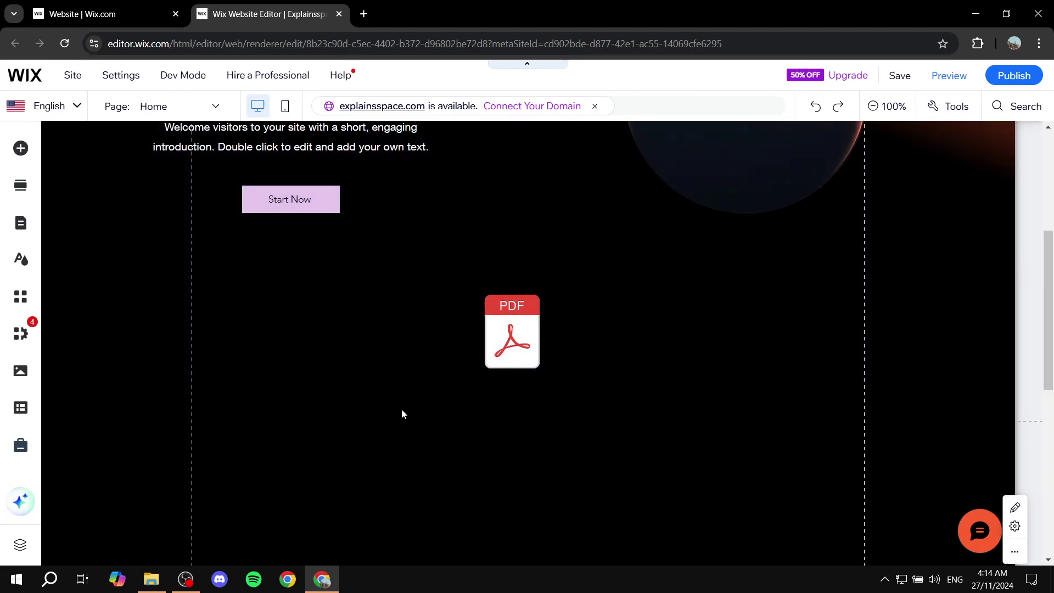
Add a blank section below Welcome and show the Video & Music elements in Add Elements.
{"action": "left_click", "coordinate": [552, 346]}
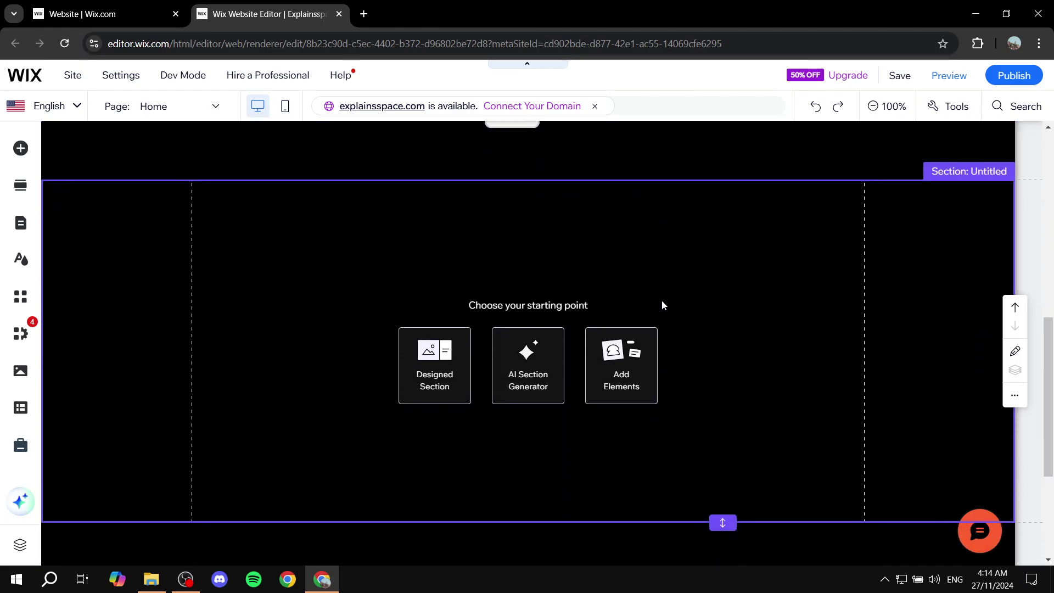
{"action": "left_click", "coordinate": [22, 150]}
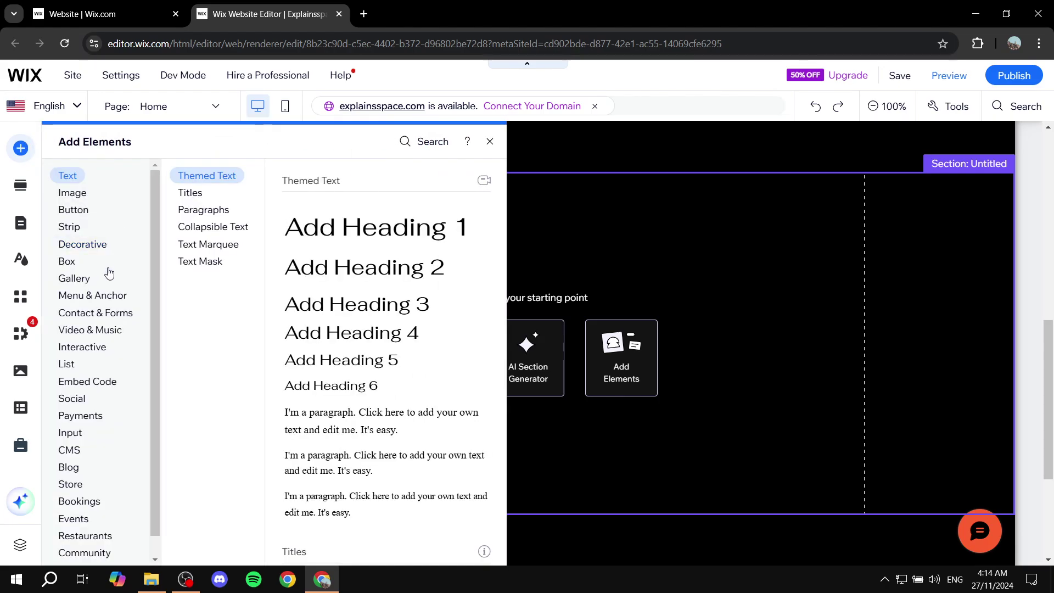
{"action": "left_click", "coordinate": [91, 297]}
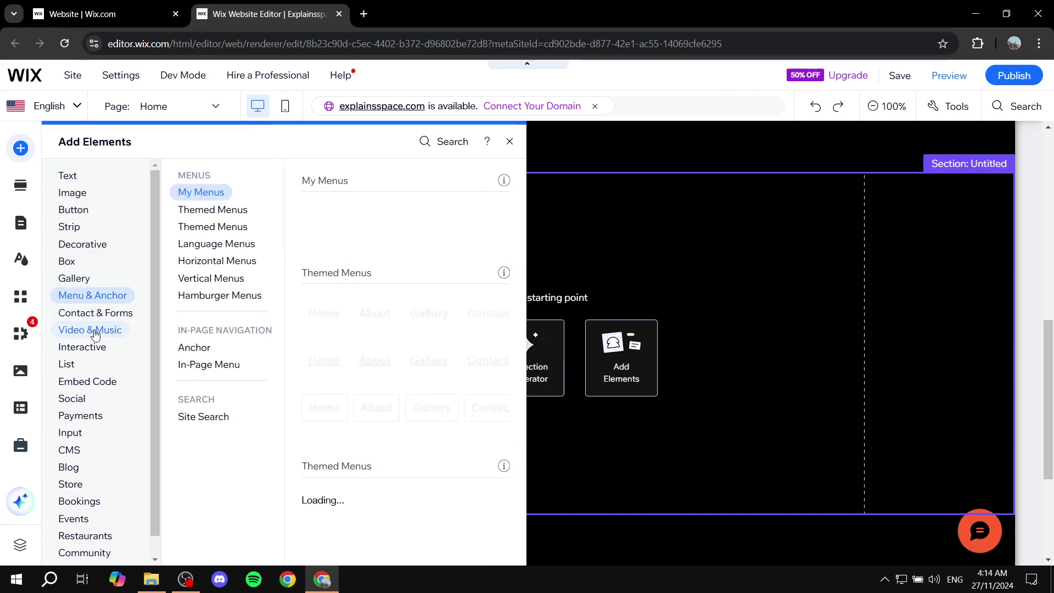
{"action": "left_click", "coordinate": [96, 333]}
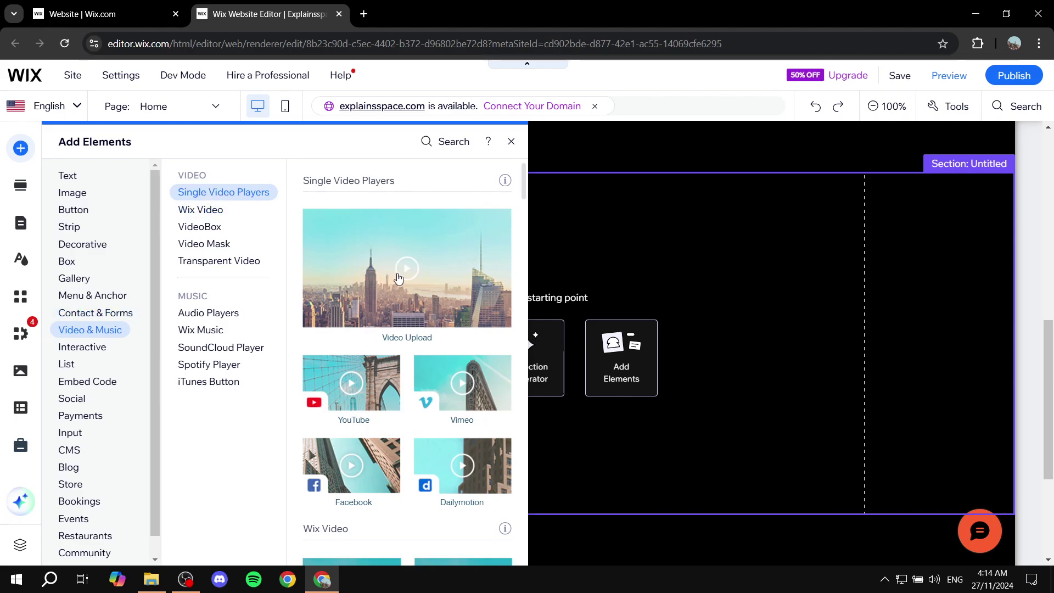
Place a Video Upload player in the new section and drag its corners to enlarge it.
{"action": "left_click", "coordinate": [458, 279]}
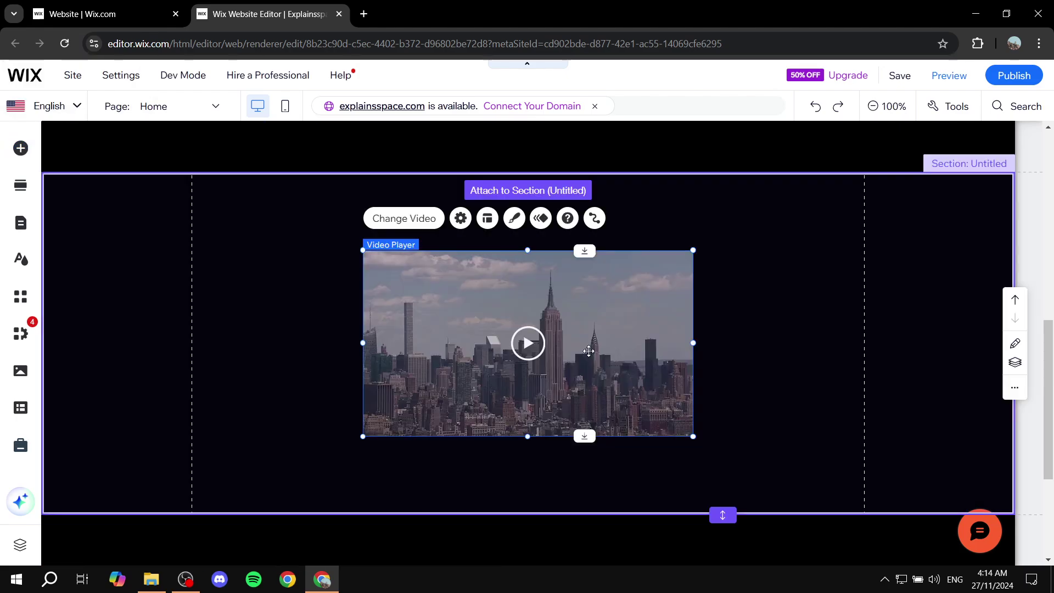
{"action": "left_click_drag", "start_coordinate": [693, 437], "coordinate": [724, 454]}
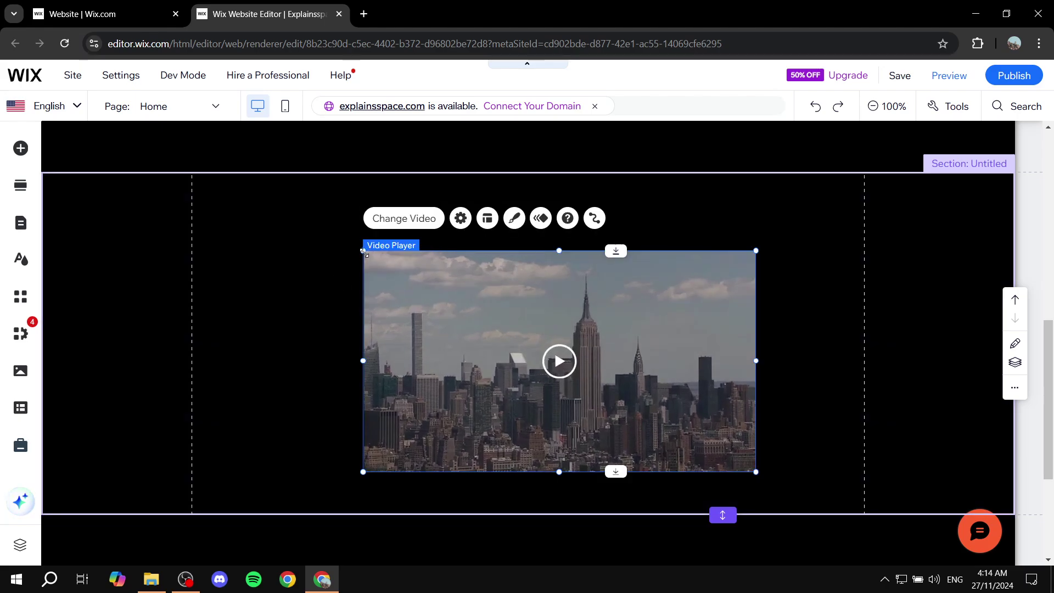
{"action": "left_click_drag", "start_coordinate": [363, 251], "coordinate": [264, 215]}
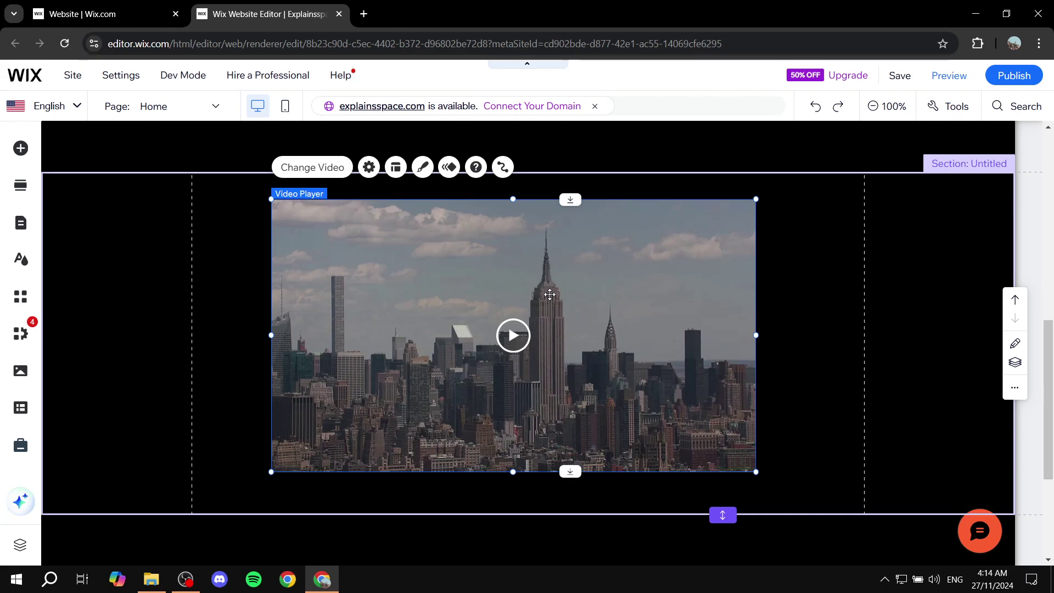
{"action": "left_click", "coordinate": [235, 329]}
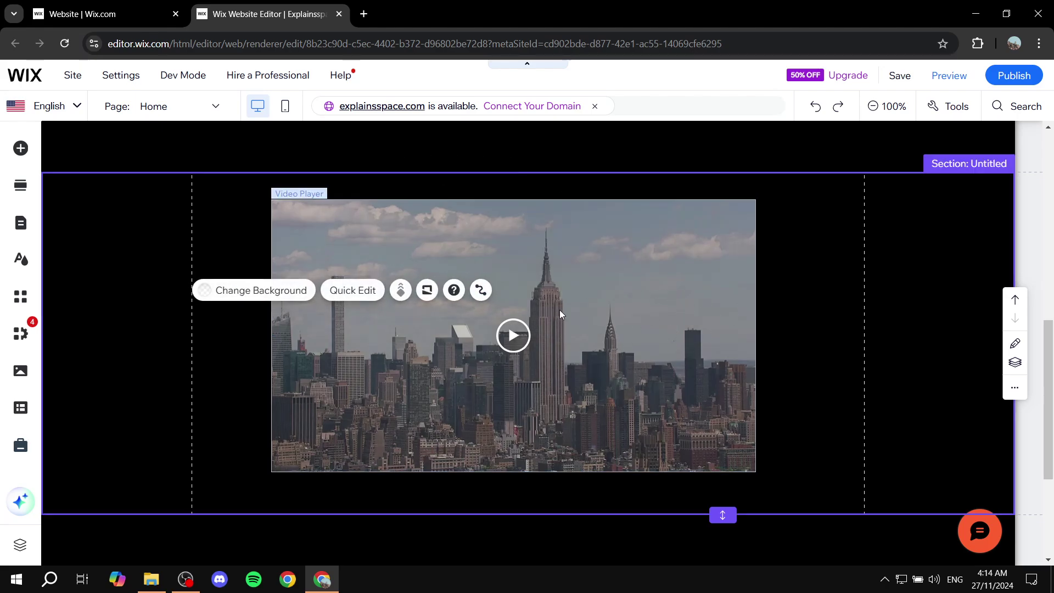
{"action": "left_click", "coordinate": [565, 305]}
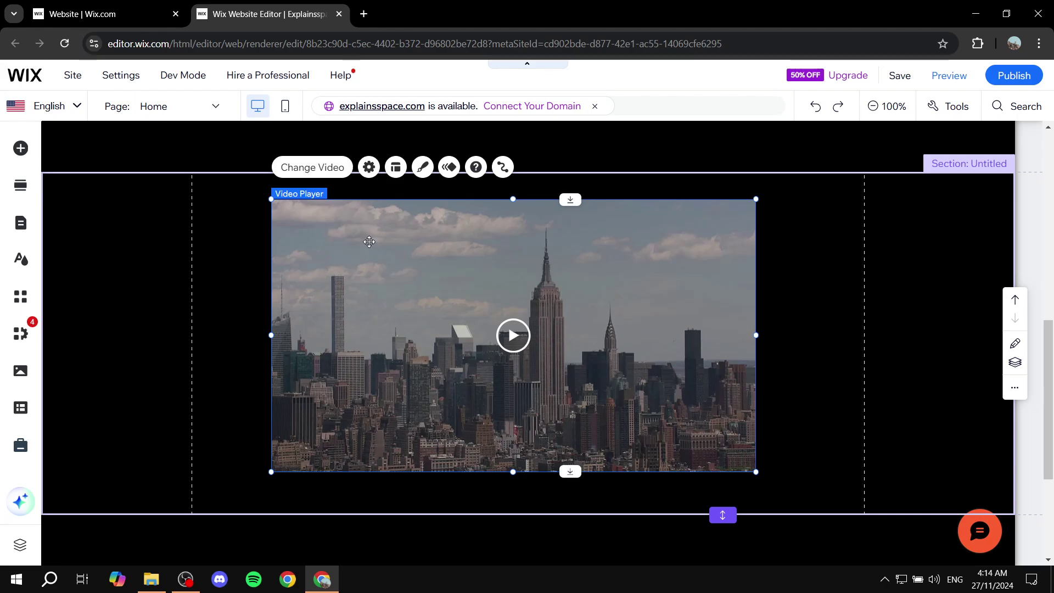
Turn on the Autoplays and Plays in a loop toggles in the video player's settings.
{"action": "left_click", "coordinate": [369, 168]}
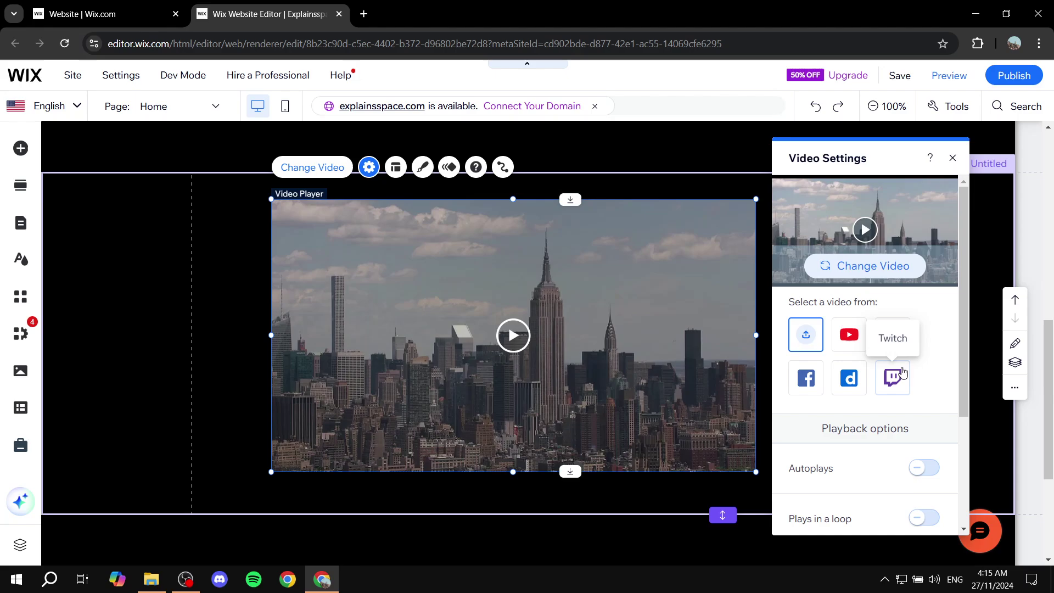
{"action": "scroll", "coordinate": [900, 372], "scroll_direction": "down", "scroll_amount": 3}
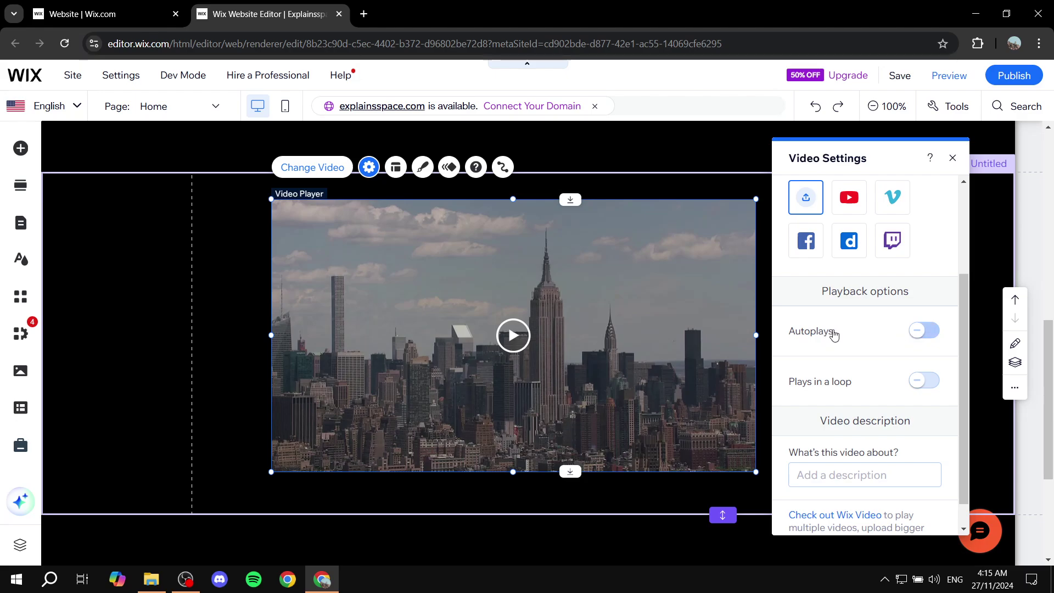
{"action": "left_click", "coordinate": [924, 330]}
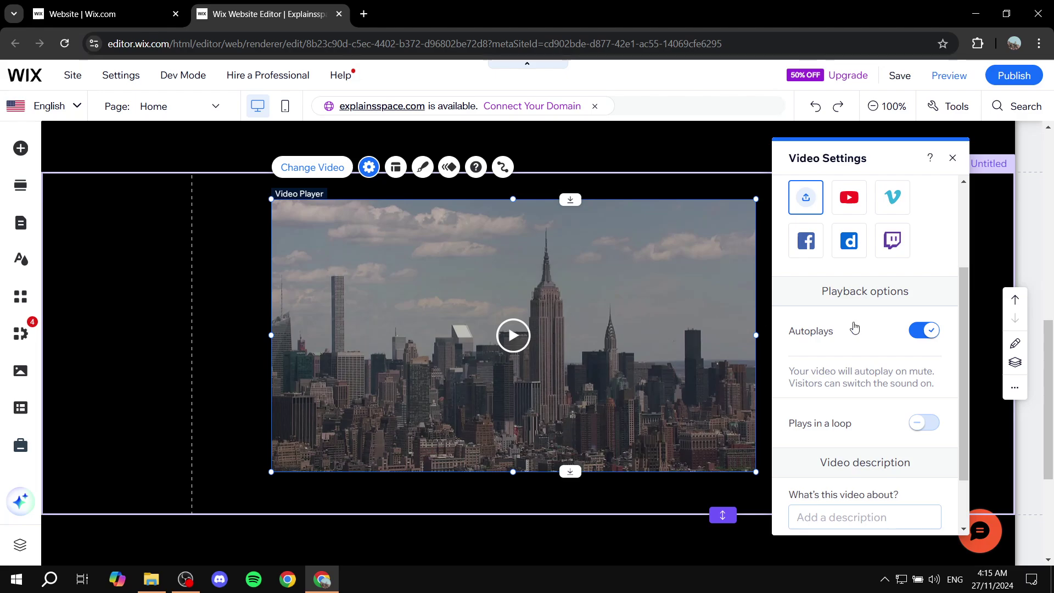
{"action": "scroll", "coordinate": [922, 360], "scroll_direction": "down", "scroll_amount": 2}
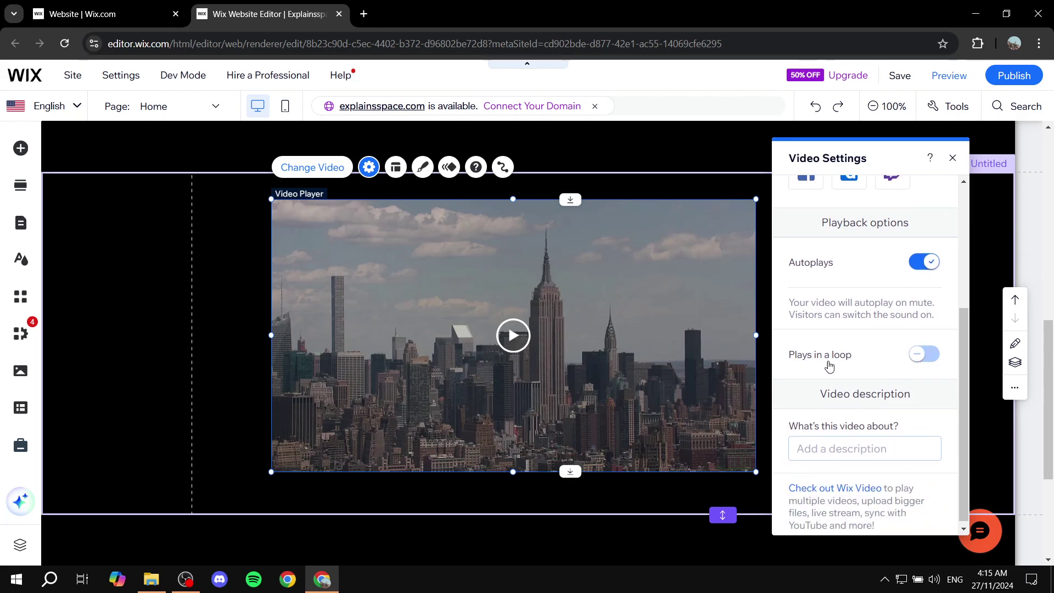
{"action": "left_click", "coordinate": [923, 354]}
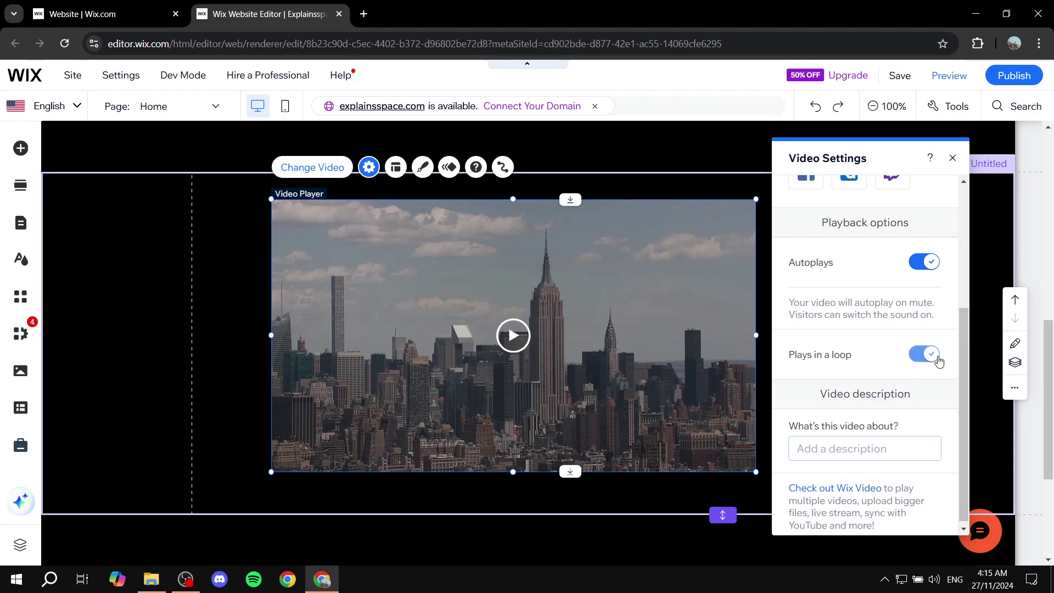
Close Video Settings, save the site, and dismiss the changes-saved confirmation.
{"action": "left_click", "coordinate": [952, 158]}
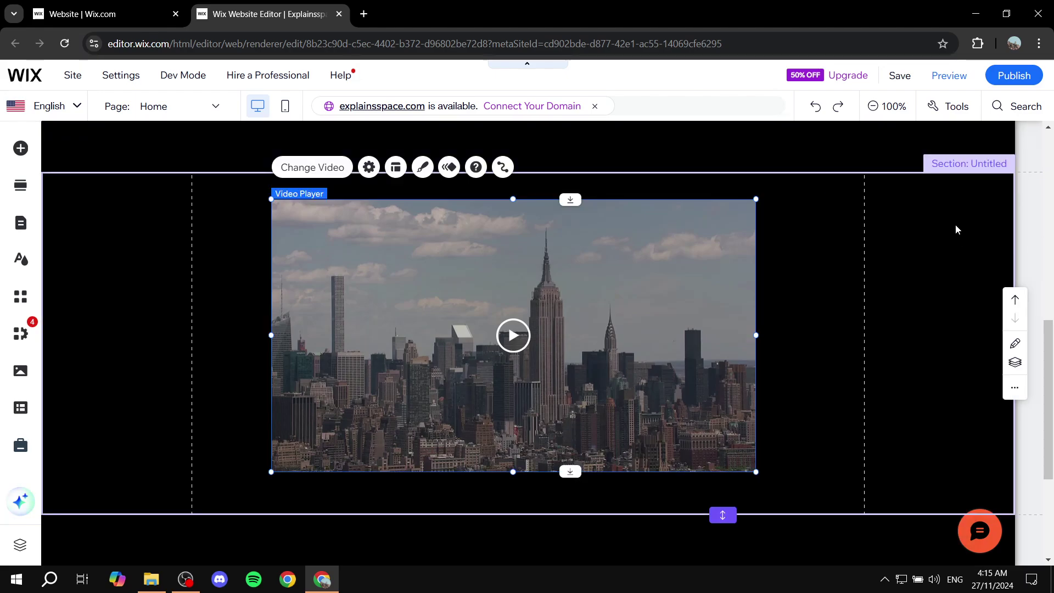
{"action": "left_click", "coordinate": [895, 76]}
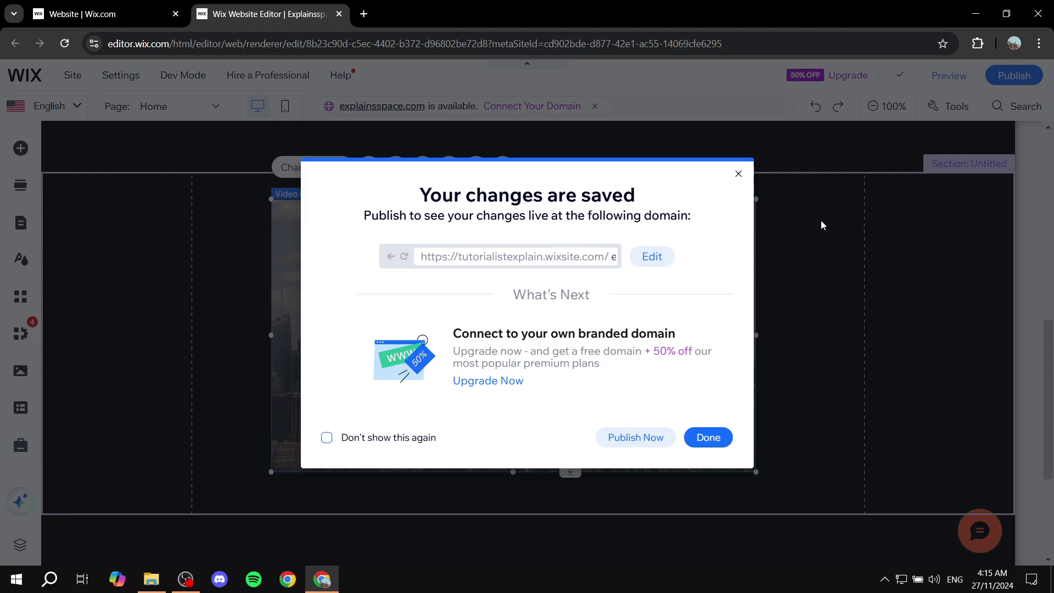
{"action": "left_click", "coordinate": [708, 438]}
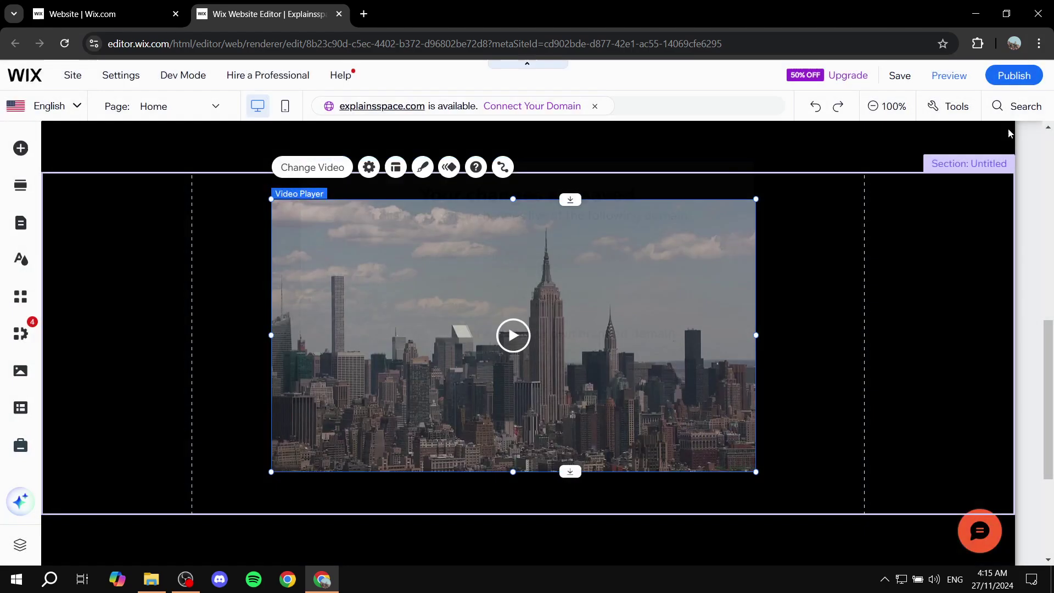
{"action": "left_click", "coordinate": [957, 80]}
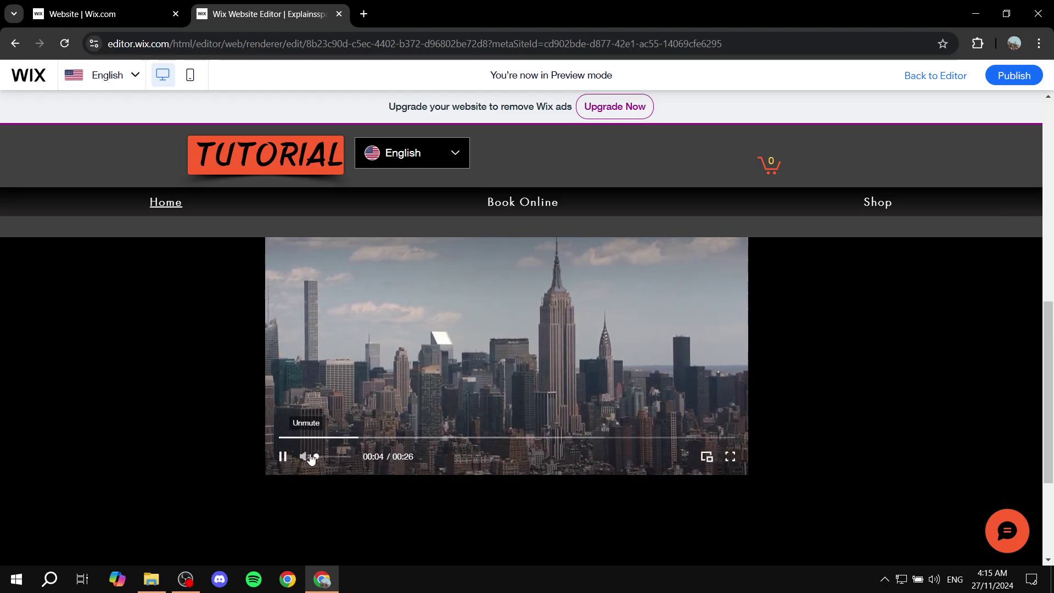
{"action": "left_click", "coordinate": [345, 381]}
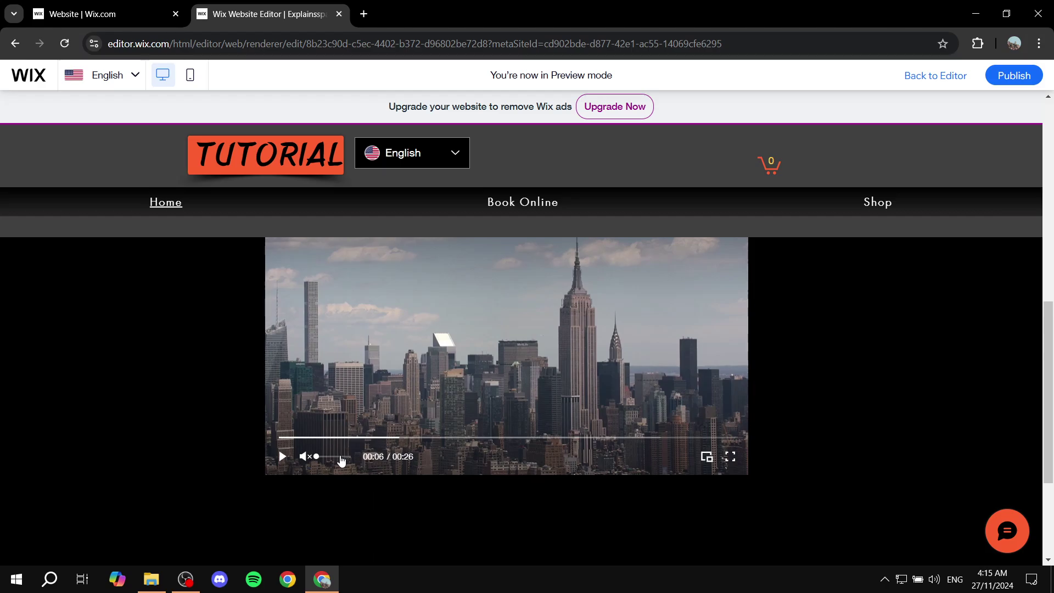
{"action": "scroll", "coordinate": [480, 365], "scroll_direction": "up", "scroll_amount": 1}
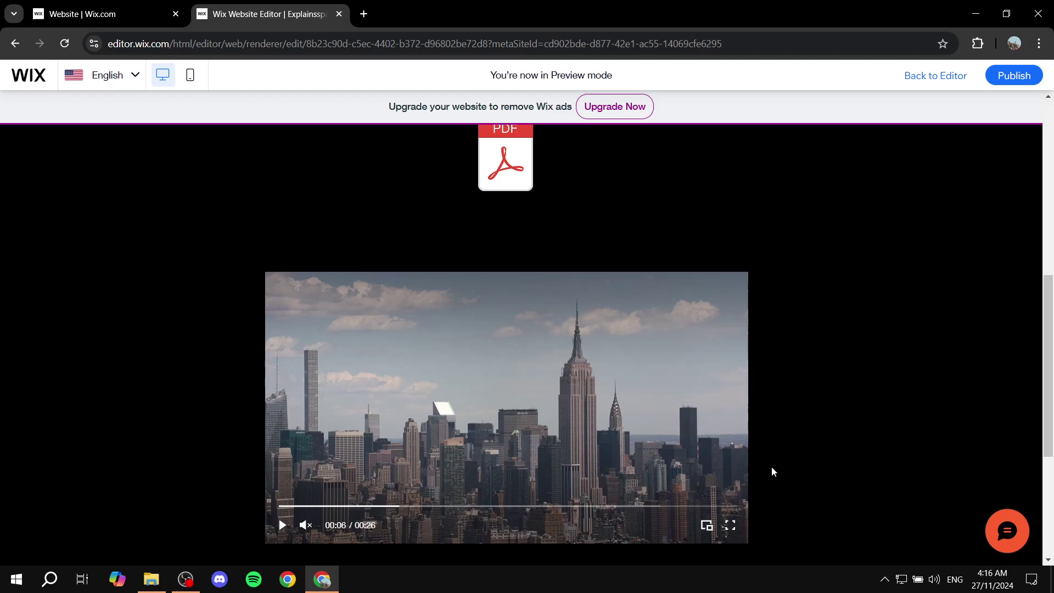
{"action": "scroll", "coordinate": [793, 404], "scroll_direction": "down", "scroll_amount": 3}
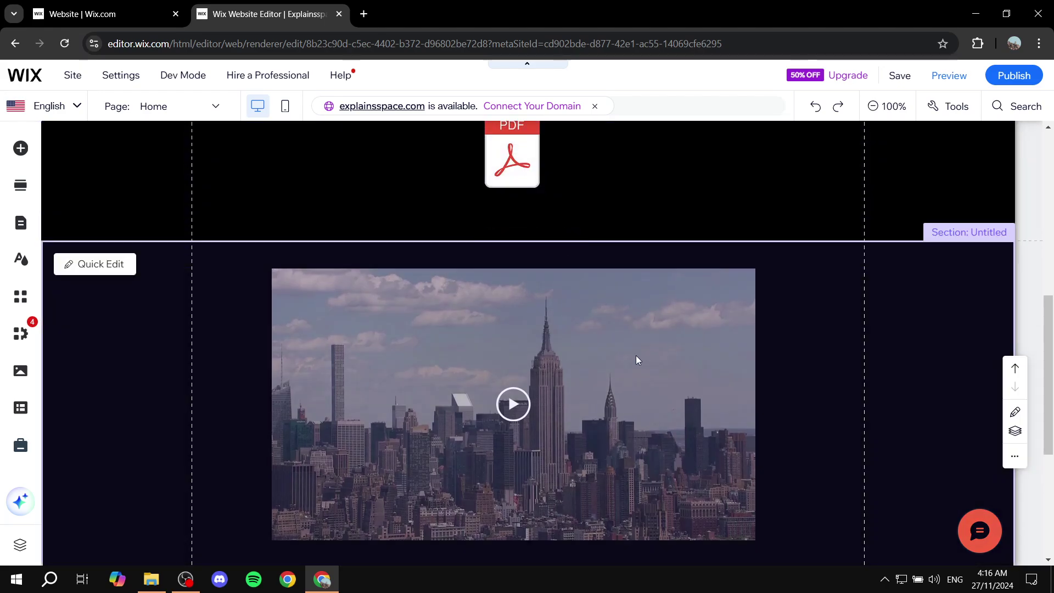
Switch off Autoplays for the skyline video player, keeping the loop, and close its settings.
{"action": "left_click", "coordinate": [664, 380]}
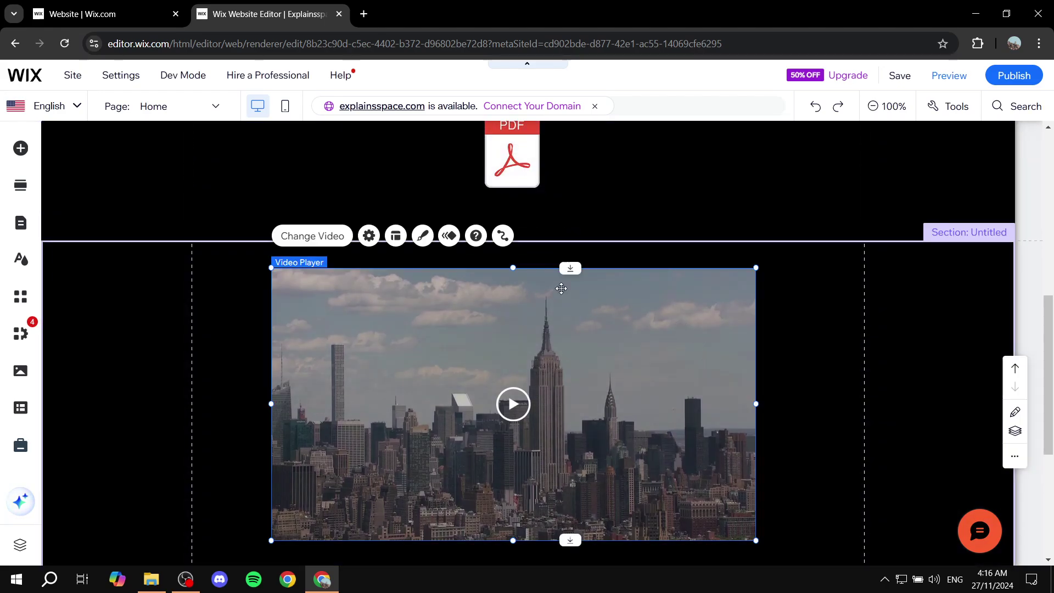
{"action": "left_click", "coordinate": [369, 236]}
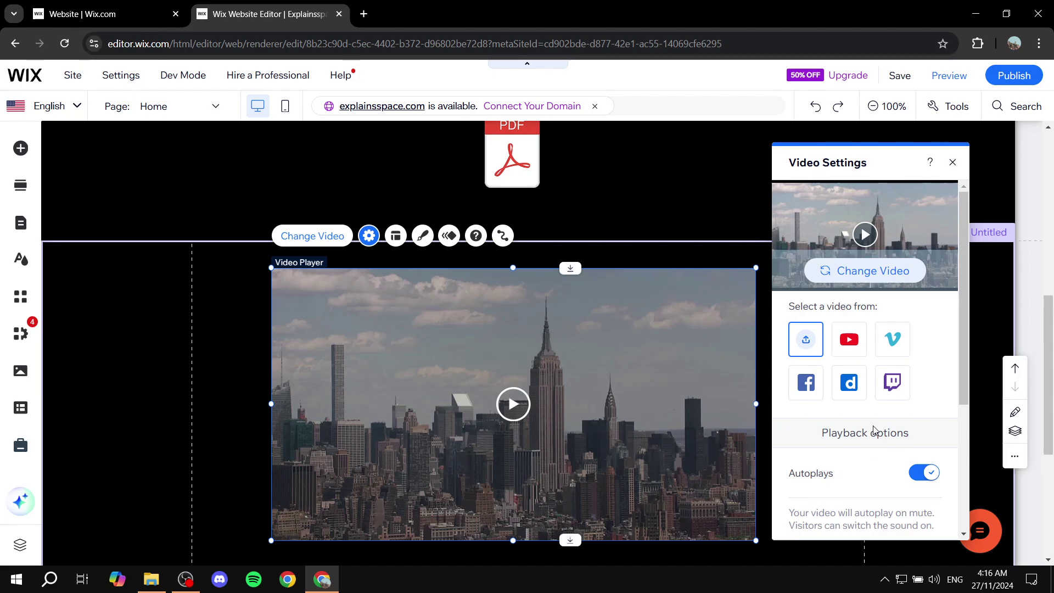
{"action": "scroll", "coordinate": [873, 433], "scroll_direction": "down", "scroll_amount": 2}
{"action": "left_click", "coordinate": [924, 404]}
{"action": "scroll", "coordinate": [949, 426], "scroll_direction": "down", "scroll_amount": 2}
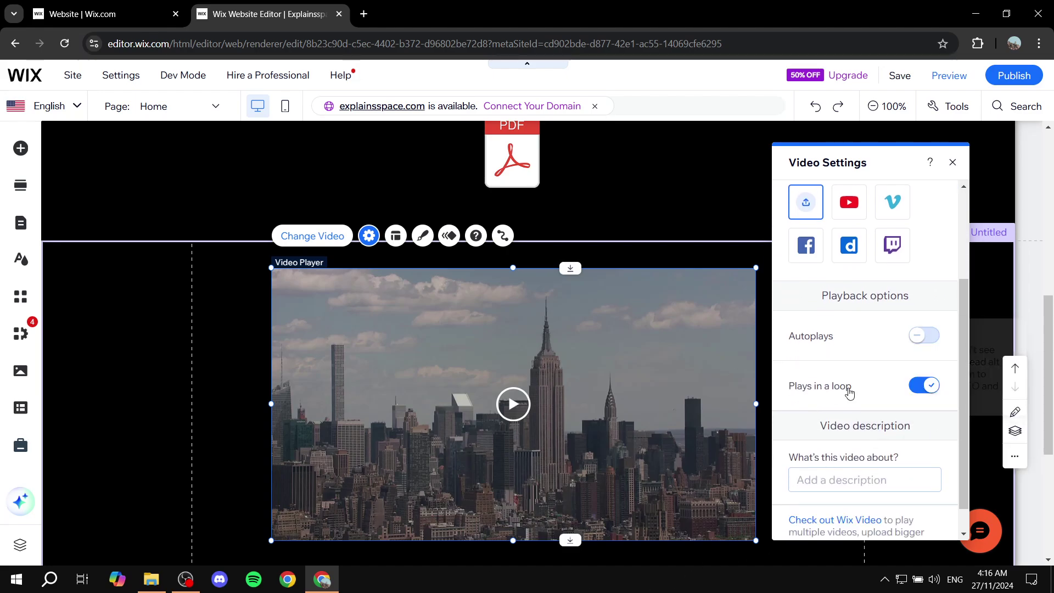
{"action": "left_click", "coordinate": [924, 385]}
{"action": "left_click", "coordinate": [953, 162]}
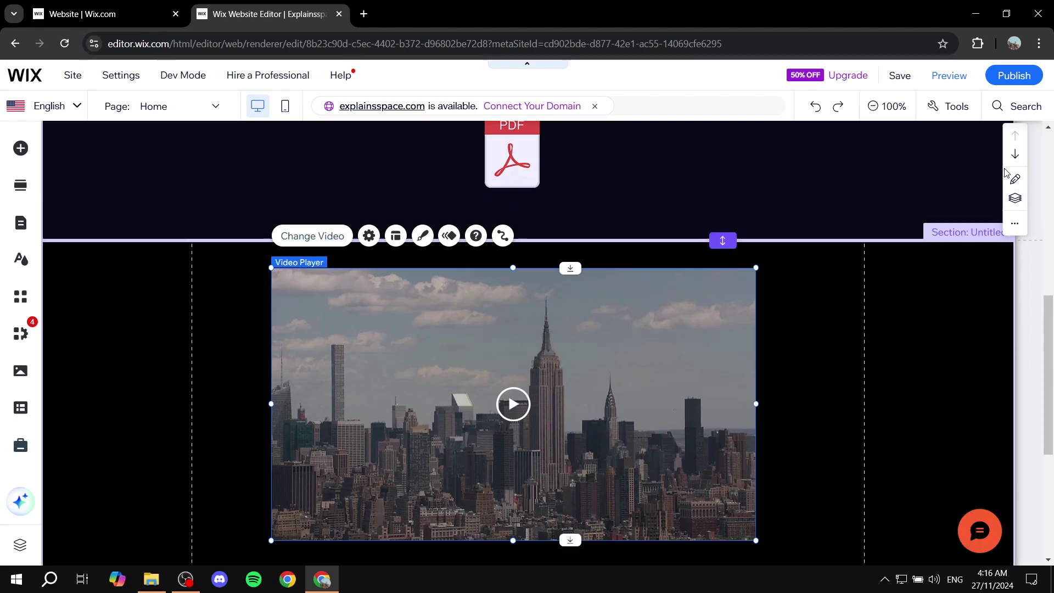